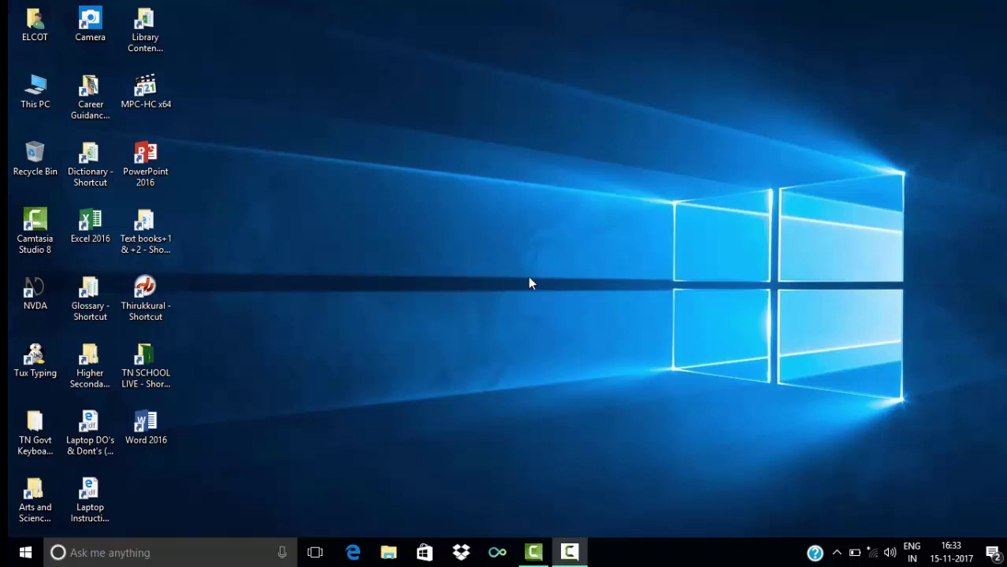
Open Disk Management for this computer, examine the options available for the 95.91 GB partition, and close Computer Management.
{"action": "right_click", "coordinate": [34, 92]}
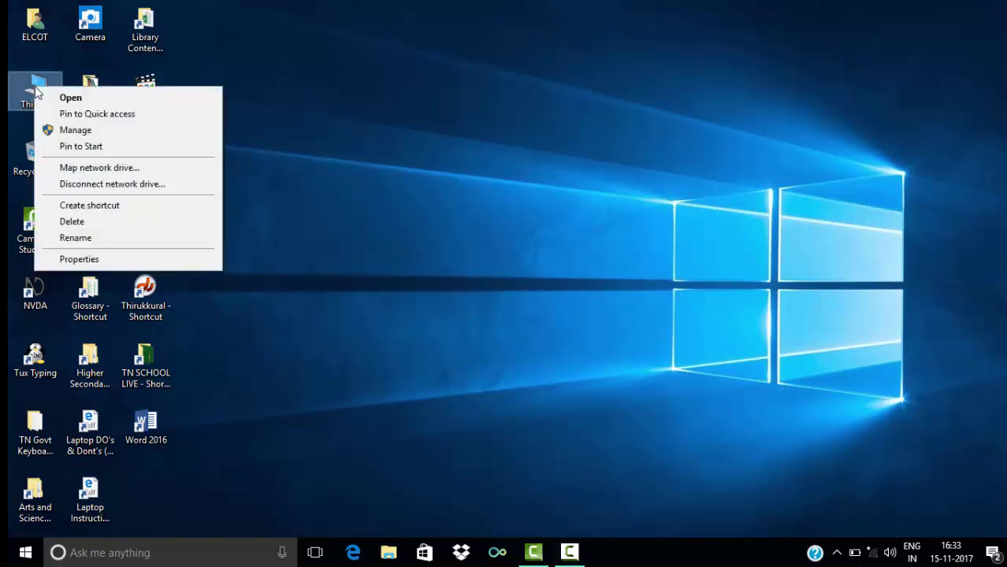
{"action": "left_click", "coordinate": [75, 130]}
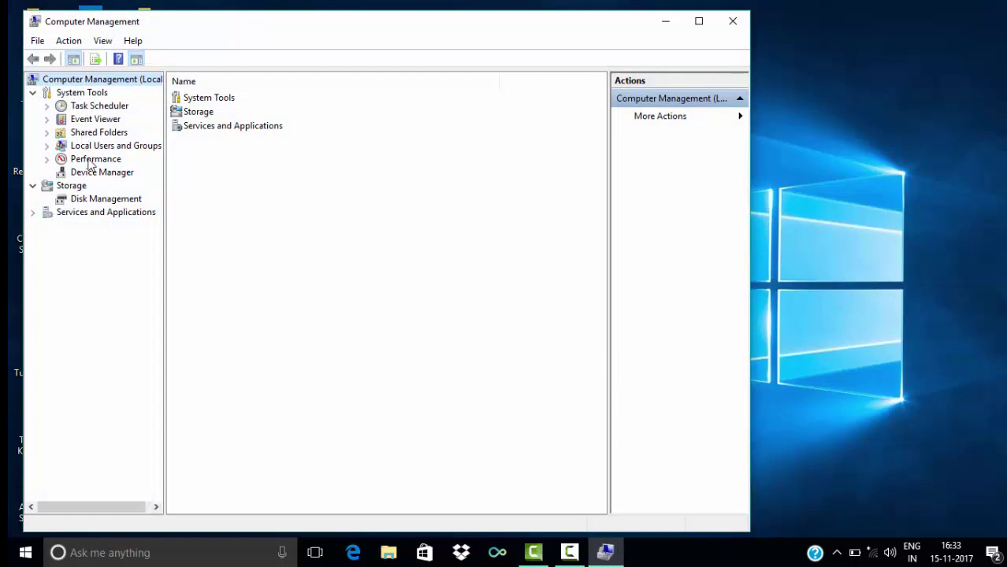
{"action": "left_click", "coordinate": [111, 201]}
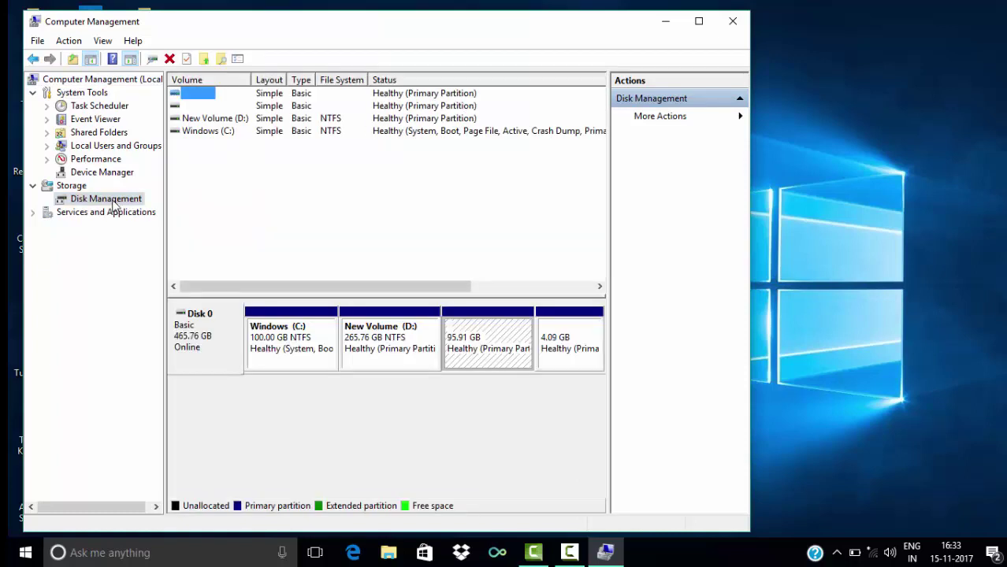
{"action": "right_click", "coordinate": [467, 347]}
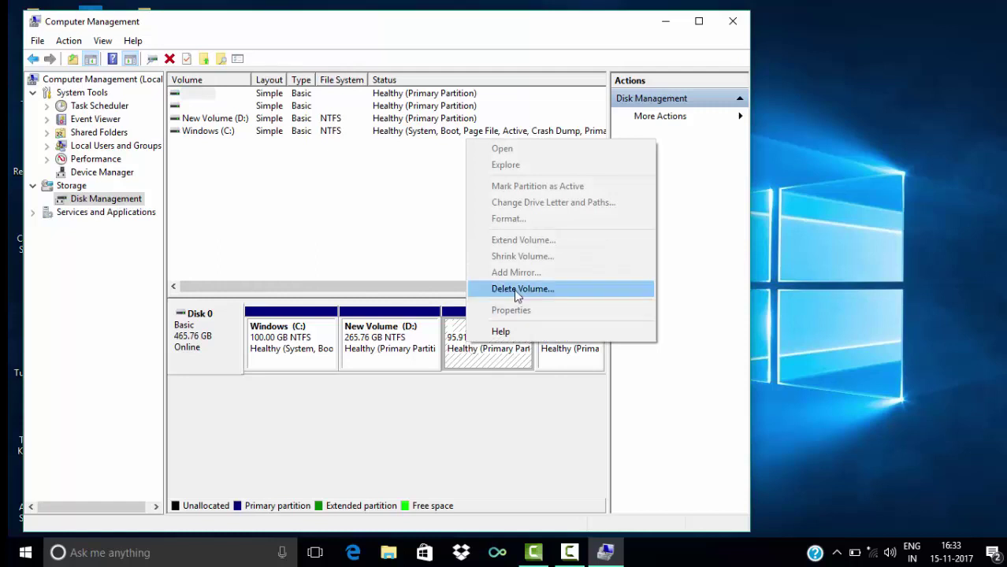
{"action": "left_click", "coordinate": [480, 380]}
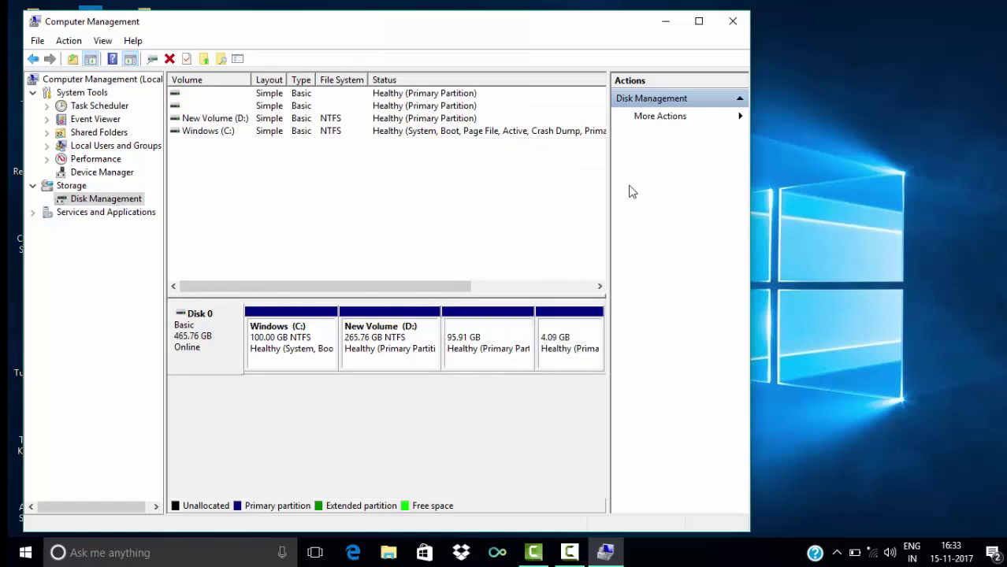
{"action": "left_click", "coordinate": [733, 21]}
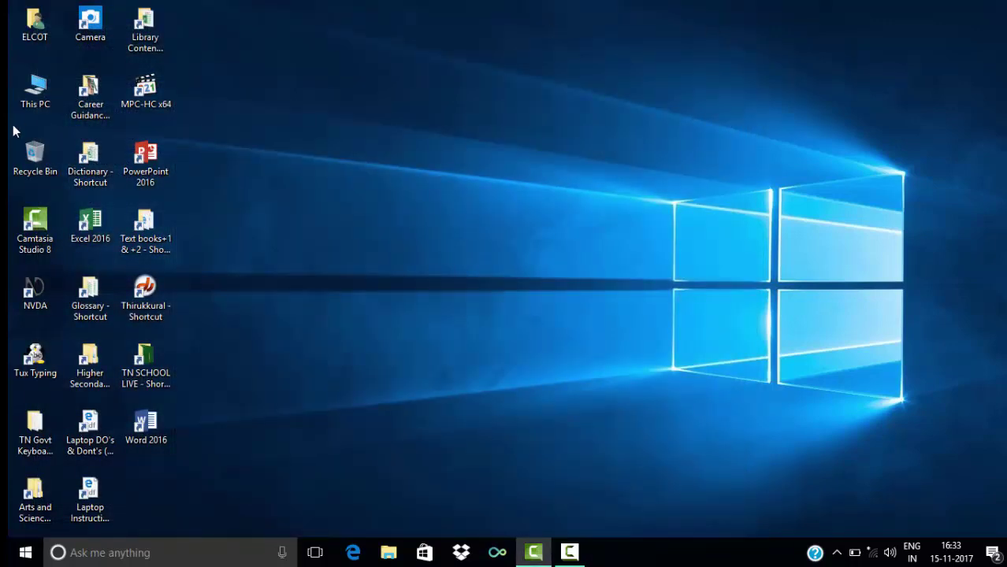
Open This PC and examine the listed drives and their capacities.
{"action": "double_click", "coordinate": [29, 96]}
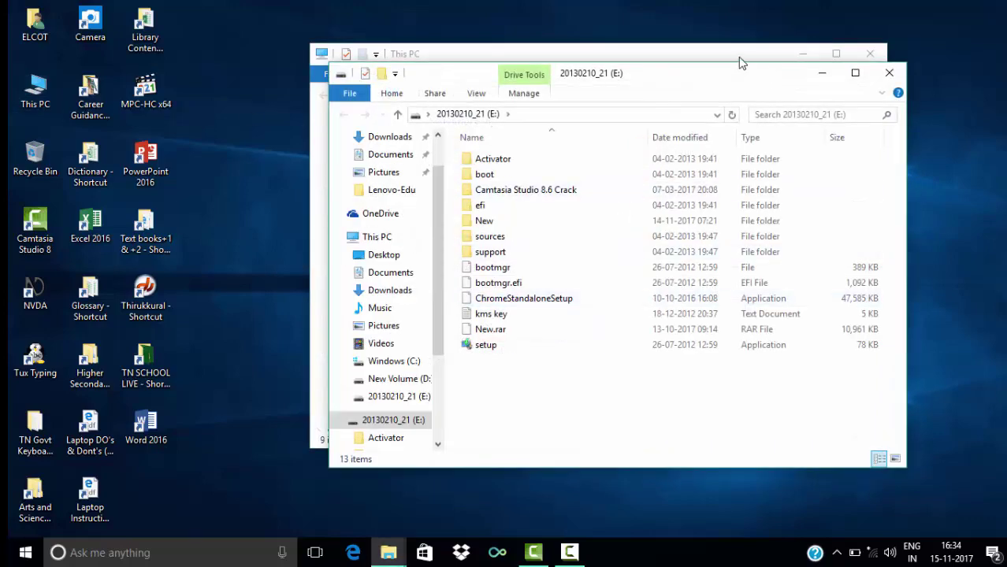
{"action": "left_click", "coordinate": [740, 58]}
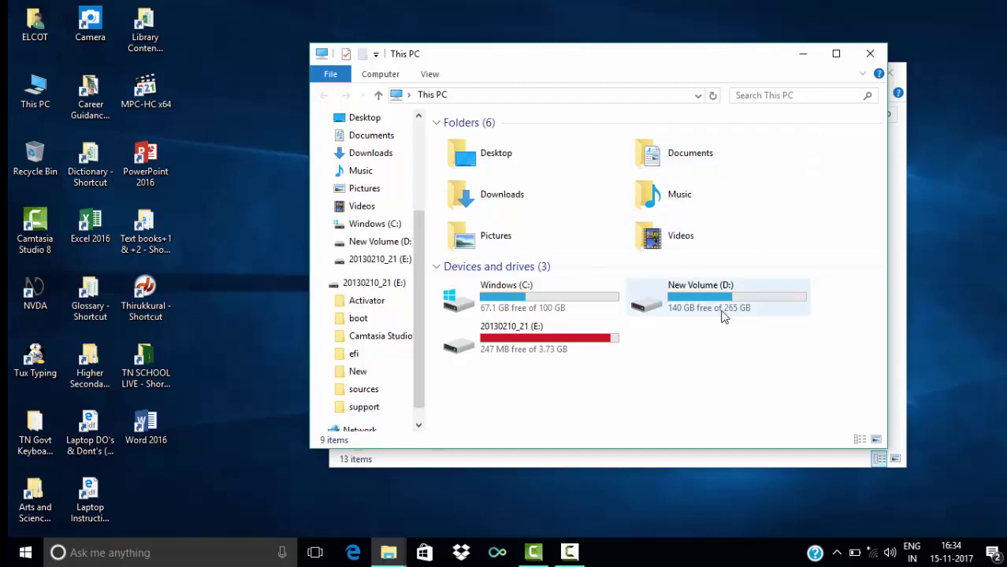
{"action": "mouse_move", "coordinate": [724, 315]}
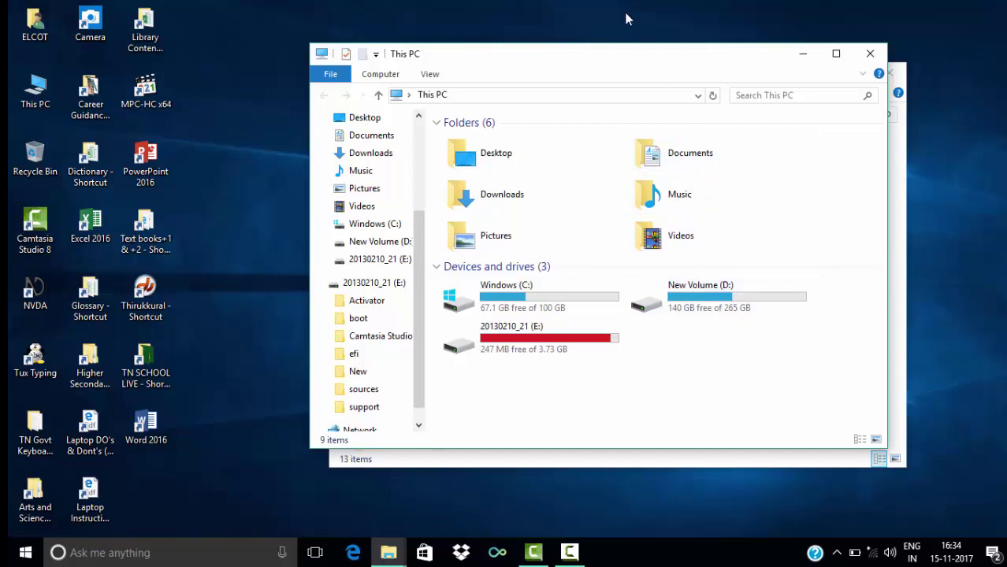
Launch the setup application from New\MT.W.T.E7.8.ZR on drive 20130210_21 (E:).
{"action": "left_click_drag", "start_coordinate": [623, 55], "coordinate": [348, 55]}
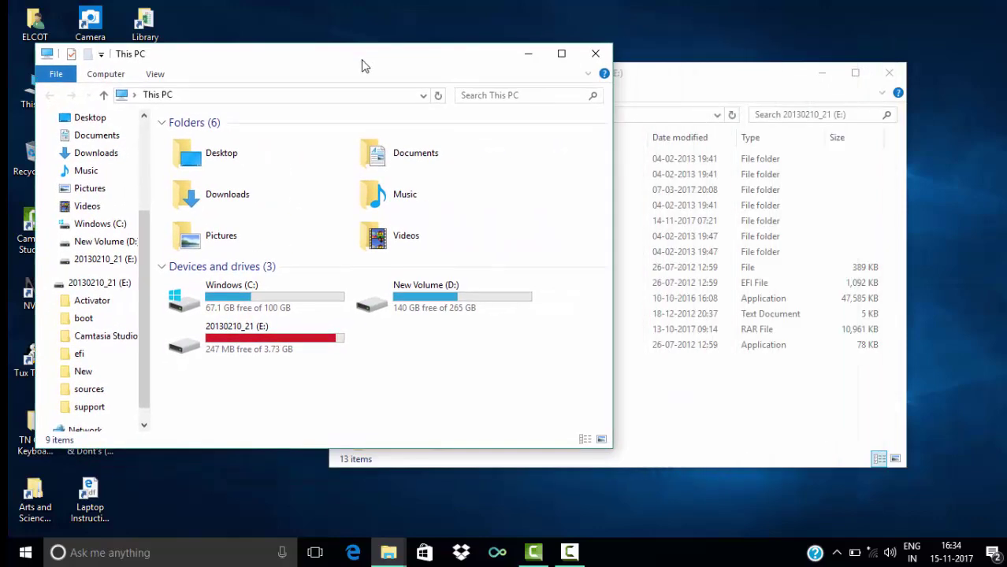
{"action": "left_click", "coordinate": [682, 386]}
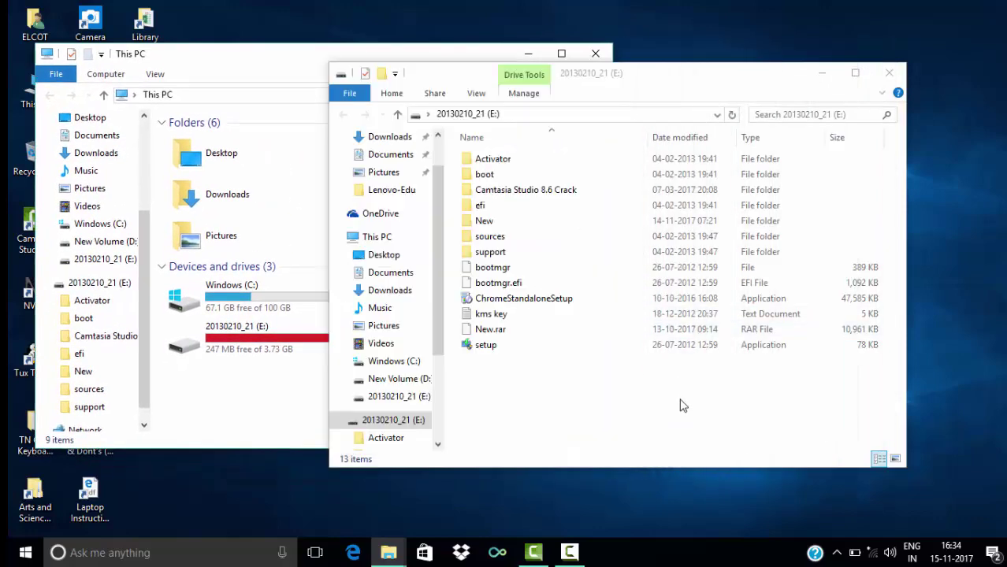
{"action": "double_click", "coordinate": [499, 221]}
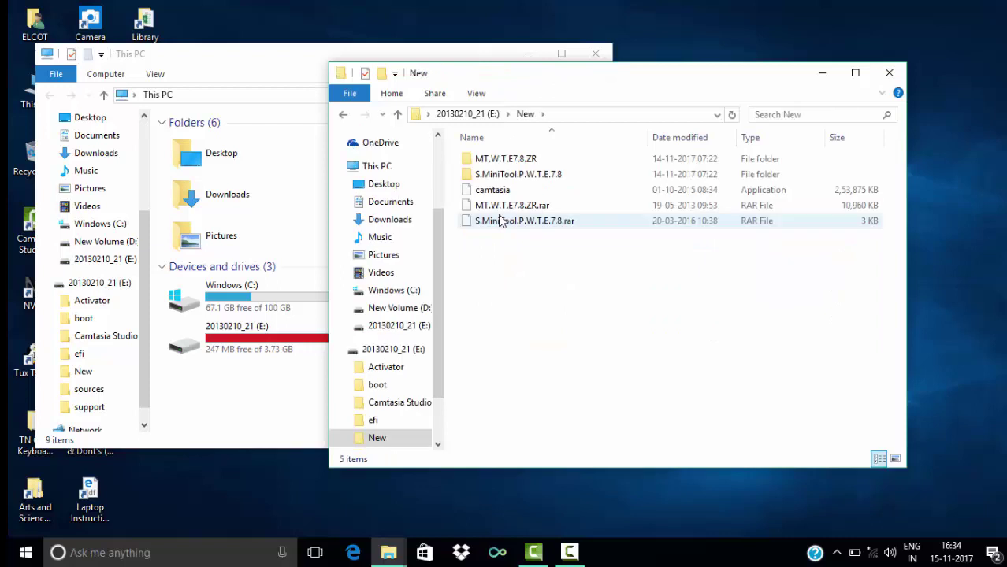
{"action": "double_click", "coordinate": [508, 160]}
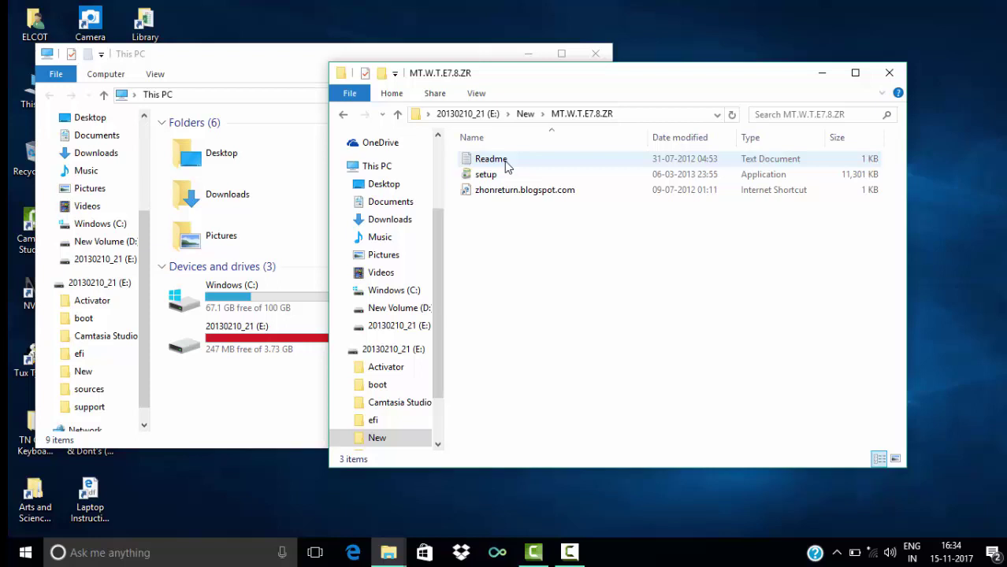
{"action": "double_click", "coordinate": [491, 174]}
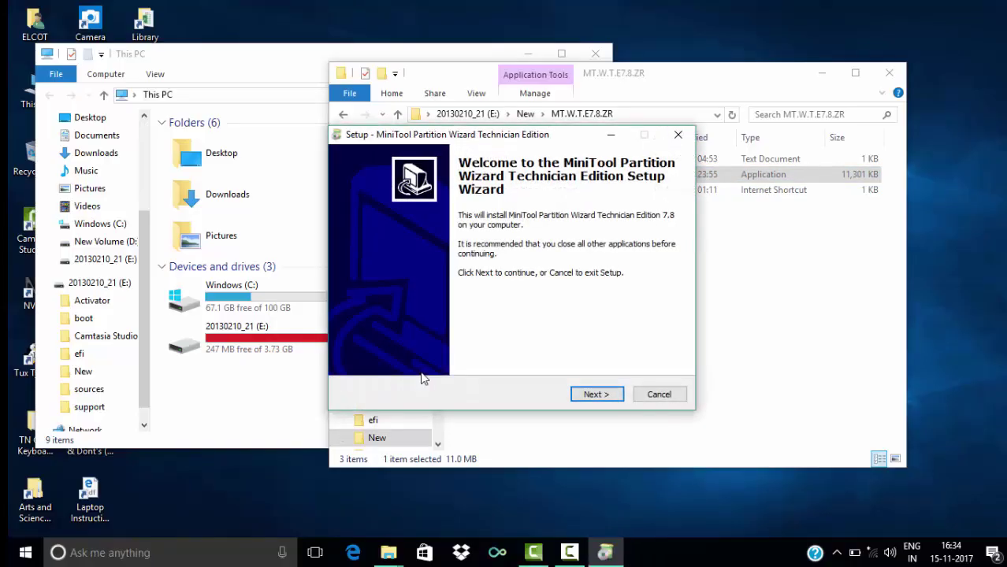
Install MiniTool Partition Wizard Technician Edition 7.8, accepting the agreement, default folder and desktop icon, and launch it on finishing.
{"action": "left_click", "coordinate": [613, 395]}
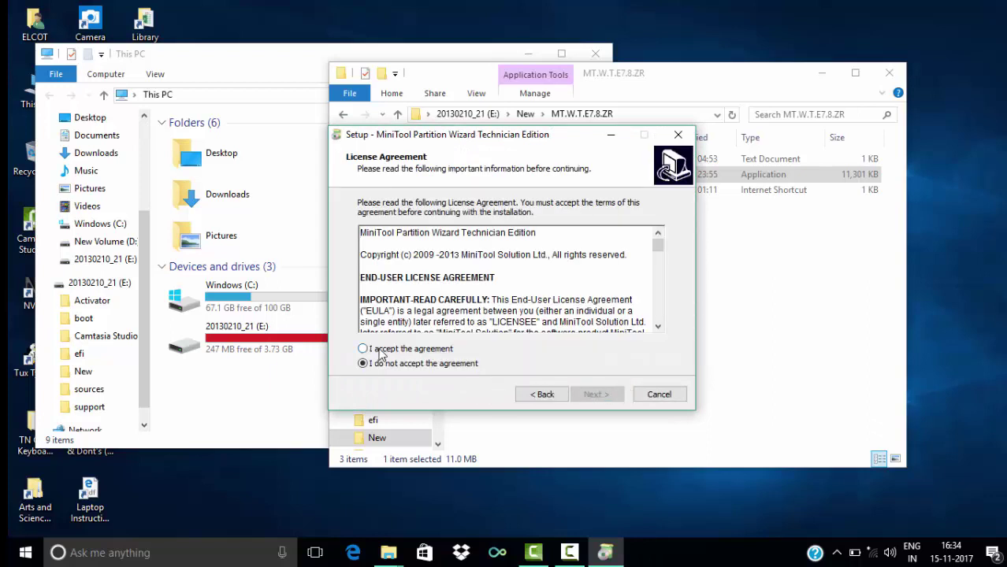
{"action": "left_click", "coordinate": [363, 349]}
{"action": "left_click", "coordinate": [597, 394]}
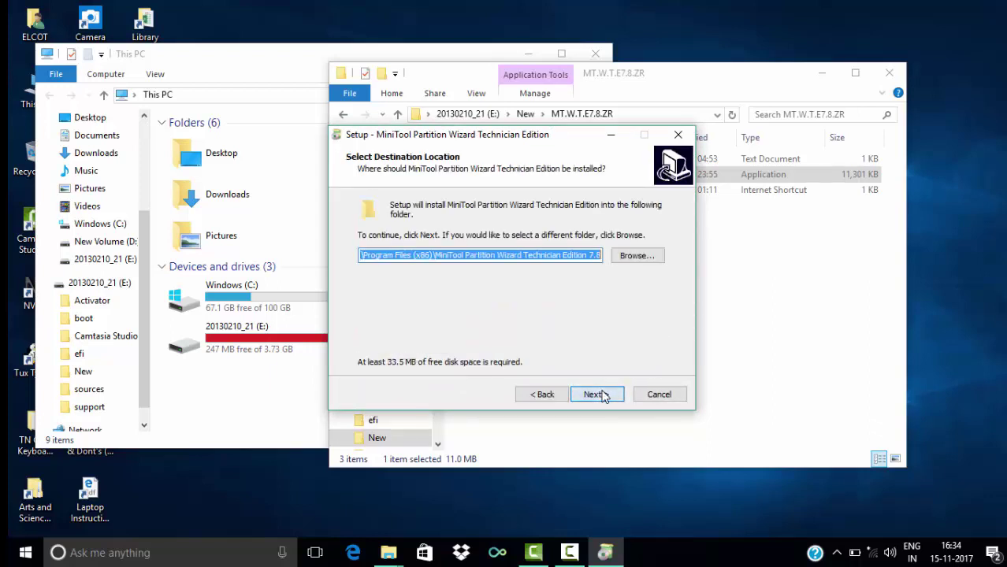
{"action": "left_click", "coordinate": [597, 394]}
{"action": "left_click", "coordinate": [597, 395]}
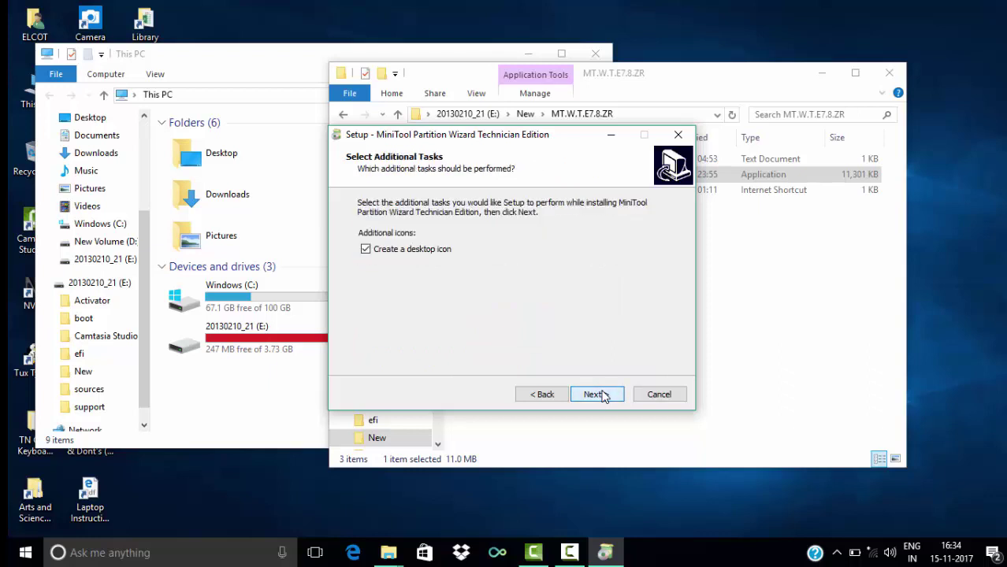
{"action": "left_click", "coordinate": [596, 394]}
{"action": "left_click", "coordinate": [596, 395]}
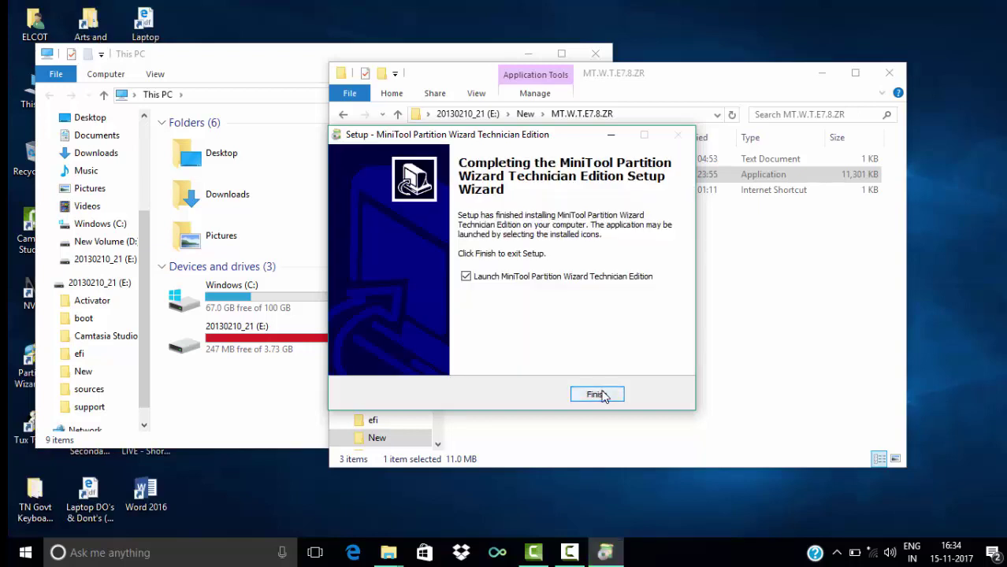
{"action": "left_click", "coordinate": [602, 395]}
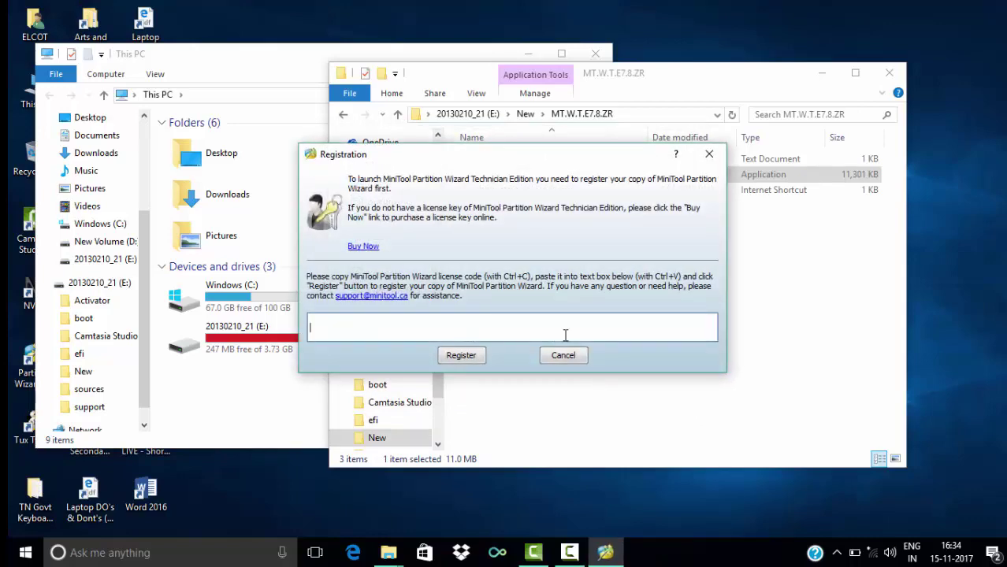
Copy the first licence key from the serial text file in the S.MiniTool.P.W.T.E.7.8 folder and close the file.
{"action": "left_click", "coordinate": [843, 296]}
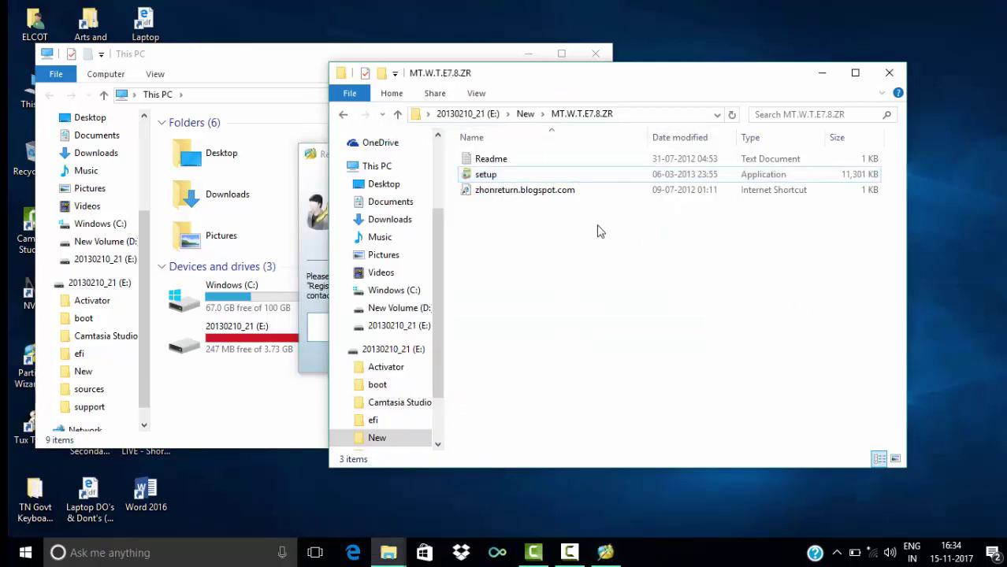
{"action": "key", "text": "BackSpace"}
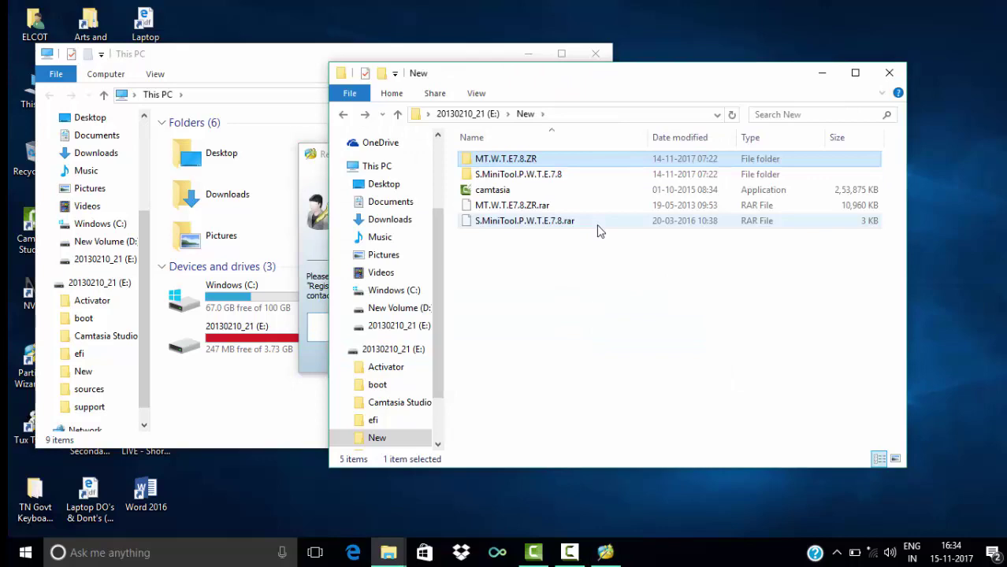
{"action": "double_click", "coordinate": [554, 176]}
{"action": "double_click", "coordinate": [523, 175]}
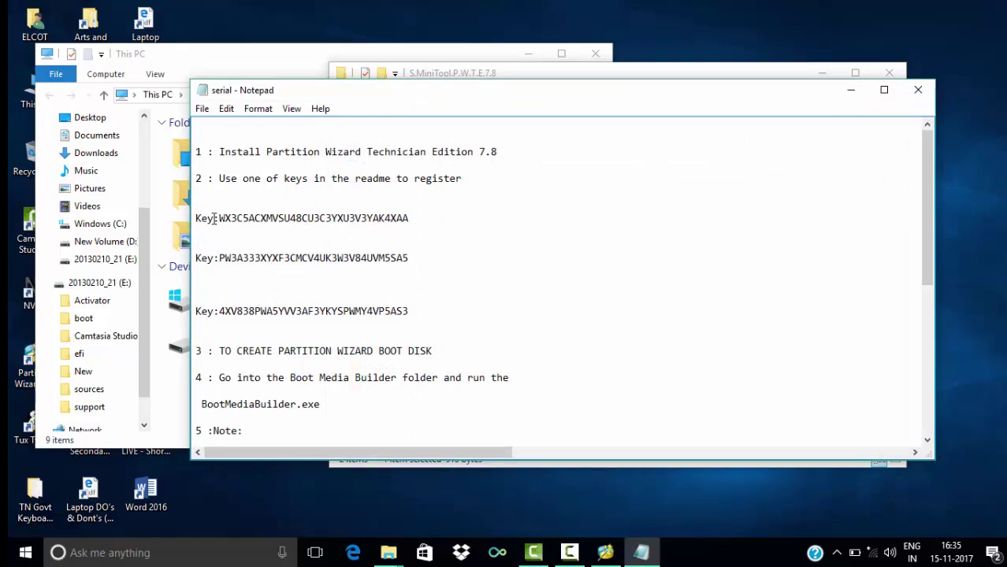
{"action": "left_click_drag", "start_coordinate": [214, 218], "coordinate": [408, 218]}
{"action": "right_click", "coordinate": [406, 220]}
{"action": "left_click", "coordinate": [443, 268]}
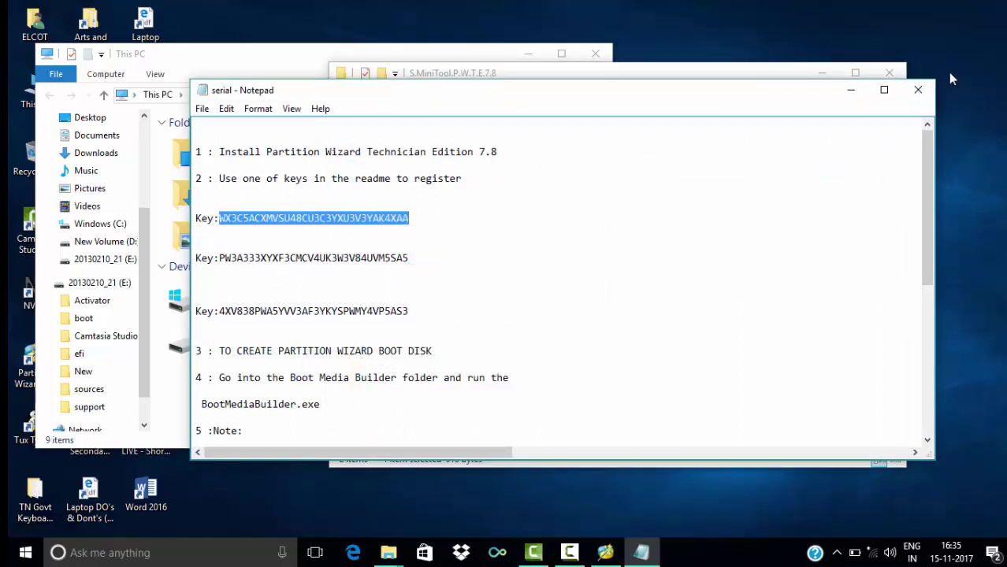
{"action": "left_click", "coordinate": [916, 90]}
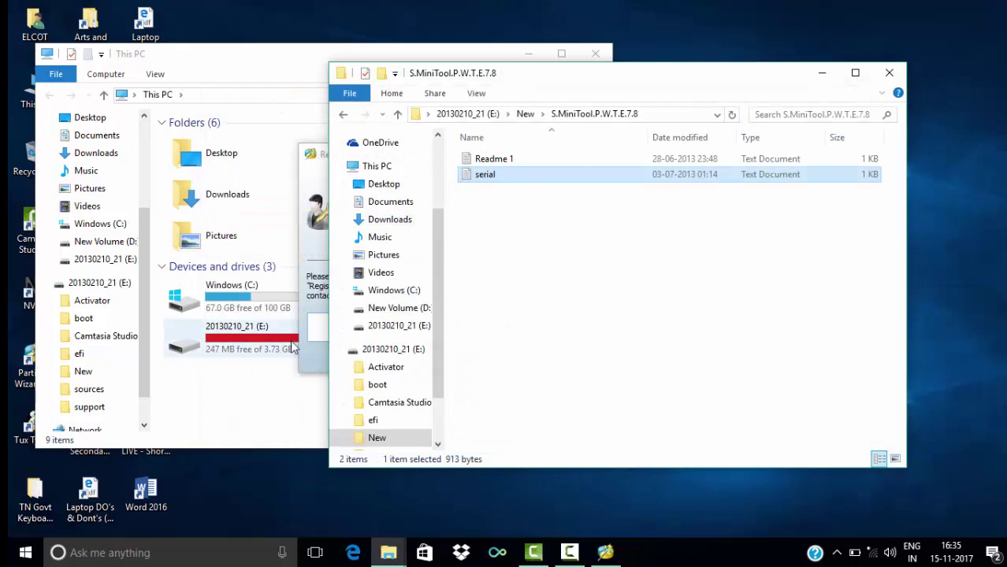
Paste the copied licence key into the licence code field of the Registration dialog and complete the registration.
{"action": "right_click", "coordinate": [314, 329]}
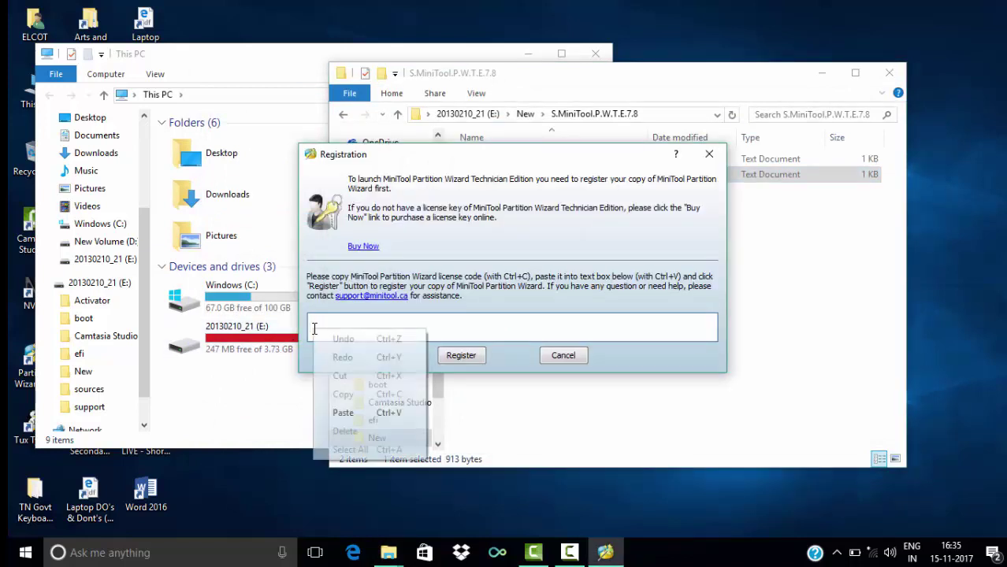
{"action": "left_click", "coordinate": [380, 413]}
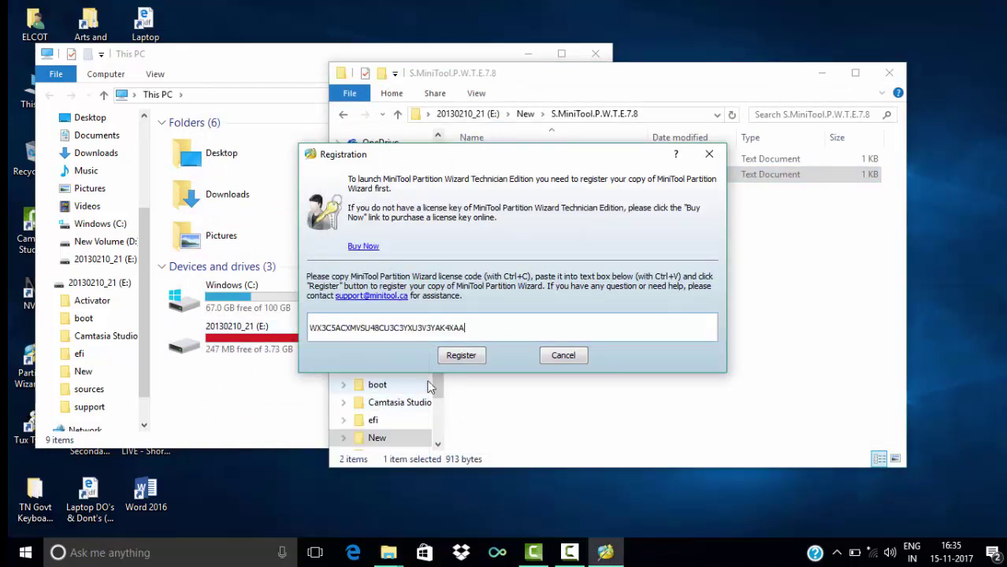
{"action": "left_click", "coordinate": [472, 359]}
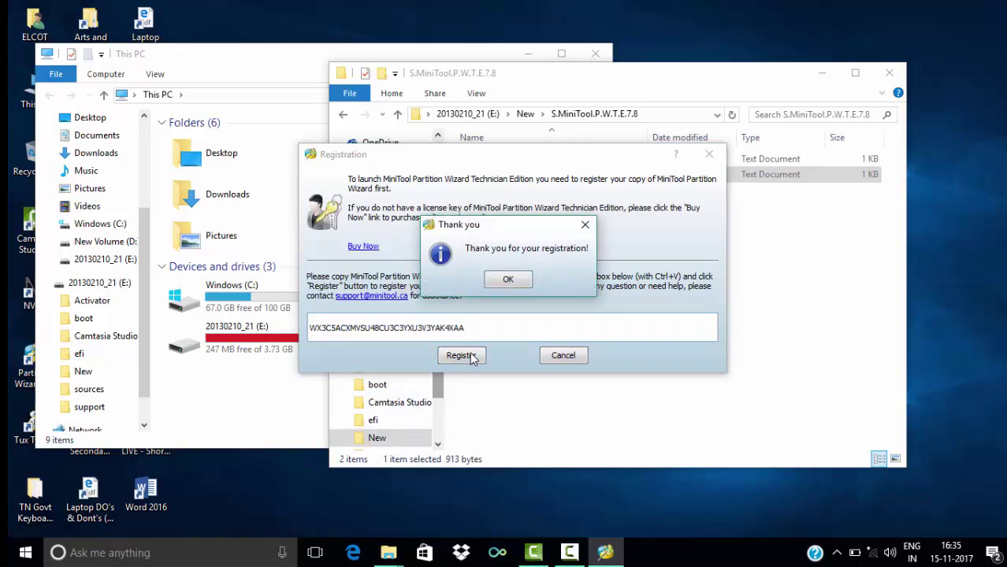
{"action": "left_click", "coordinate": [510, 280]}
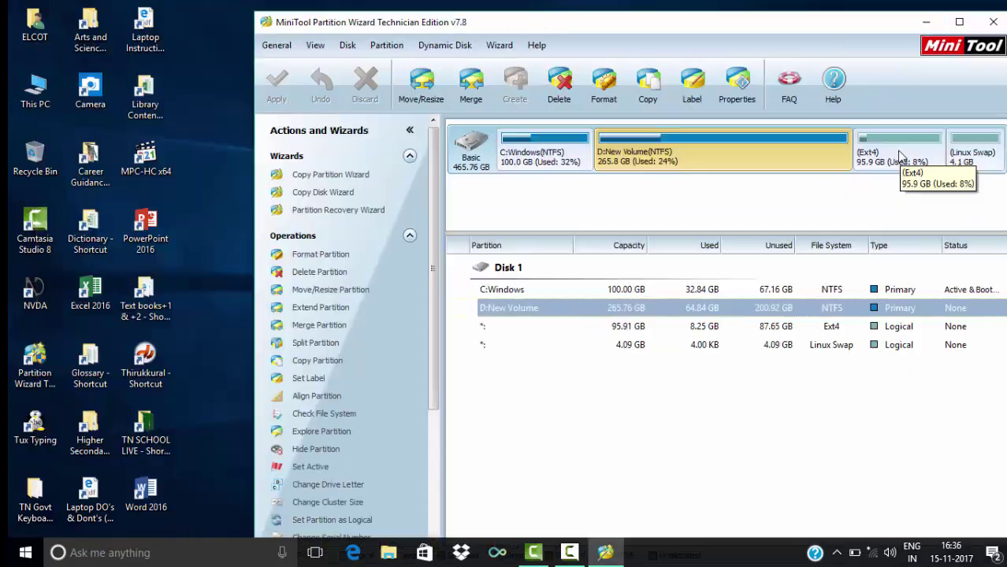
Mark the 95.9 GB Ext4 partition and the 4.1 GB Linux Swap partition for deletion.
{"action": "right_click", "coordinate": [899, 154]}
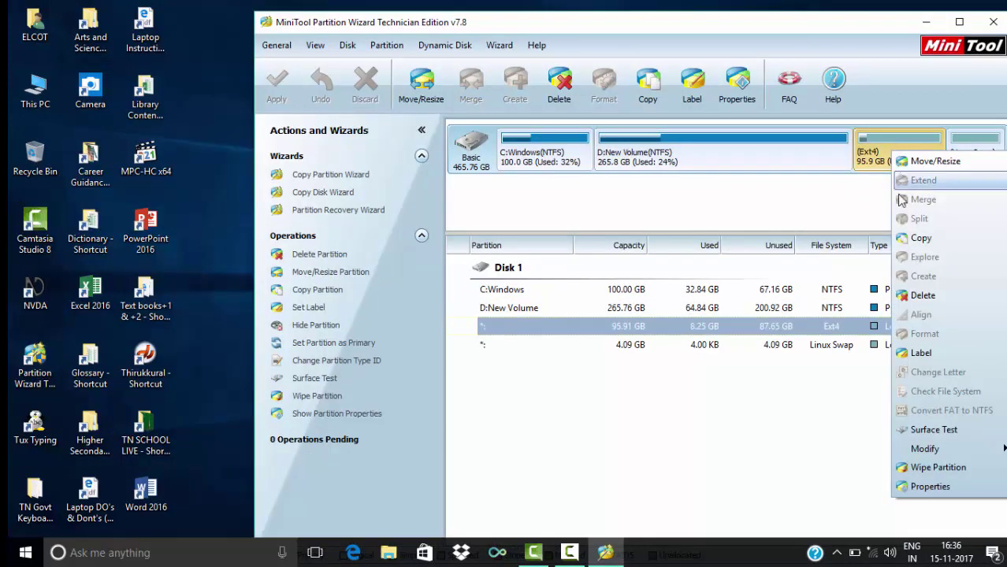
{"action": "left_click", "coordinate": [906, 303]}
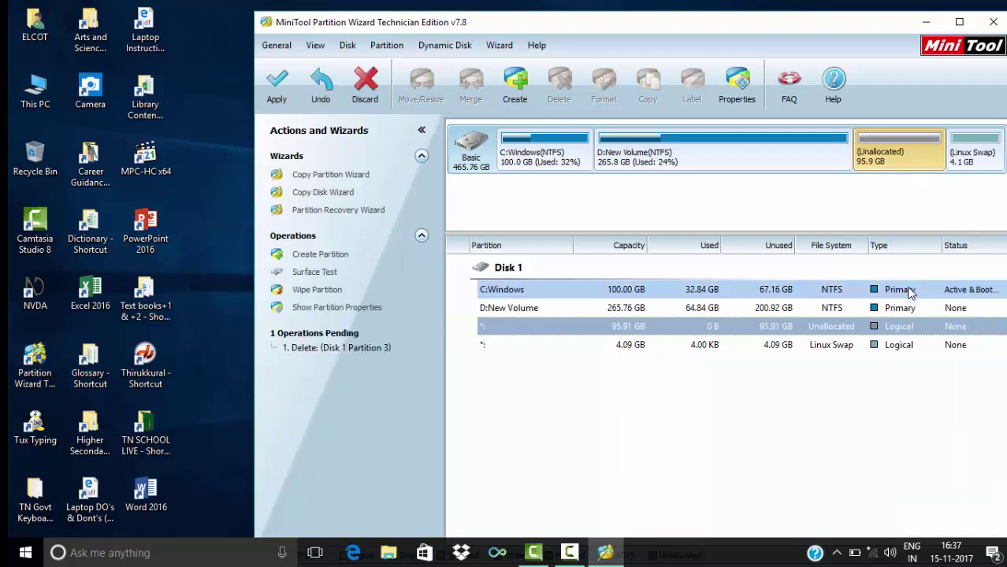
{"action": "right_click", "coordinate": [968, 166]}
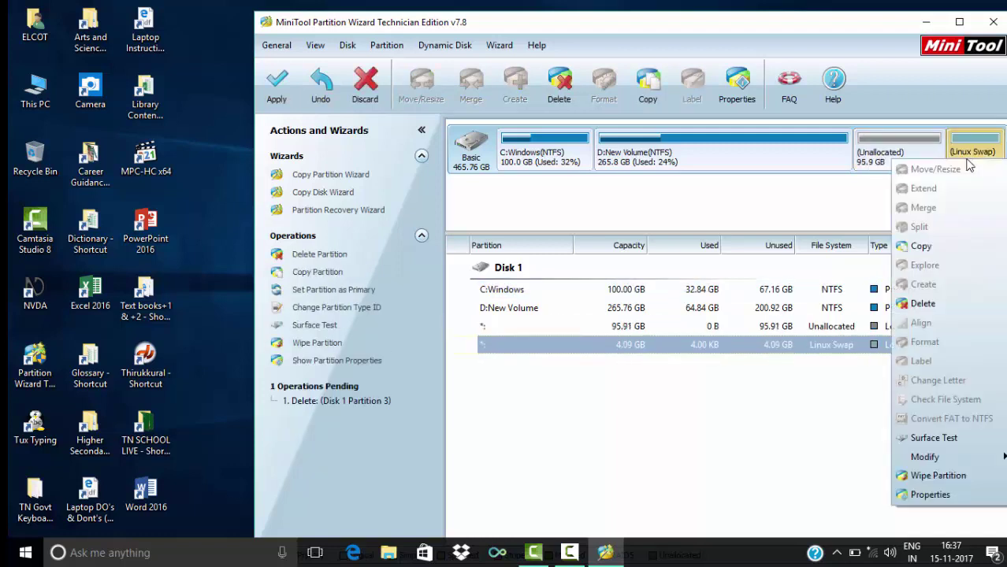
{"action": "left_click", "coordinate": [932, 303]}
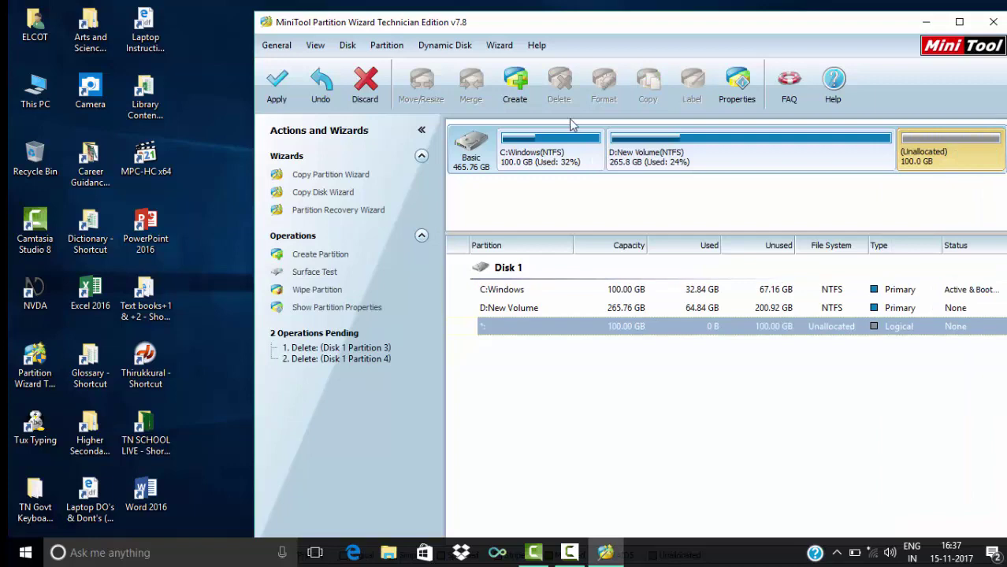
Create a 100.00 GB logical NTFS partition with drive letter E: in the unallocated space.
{"action": "left_click", "coordinate": [501, 82]}
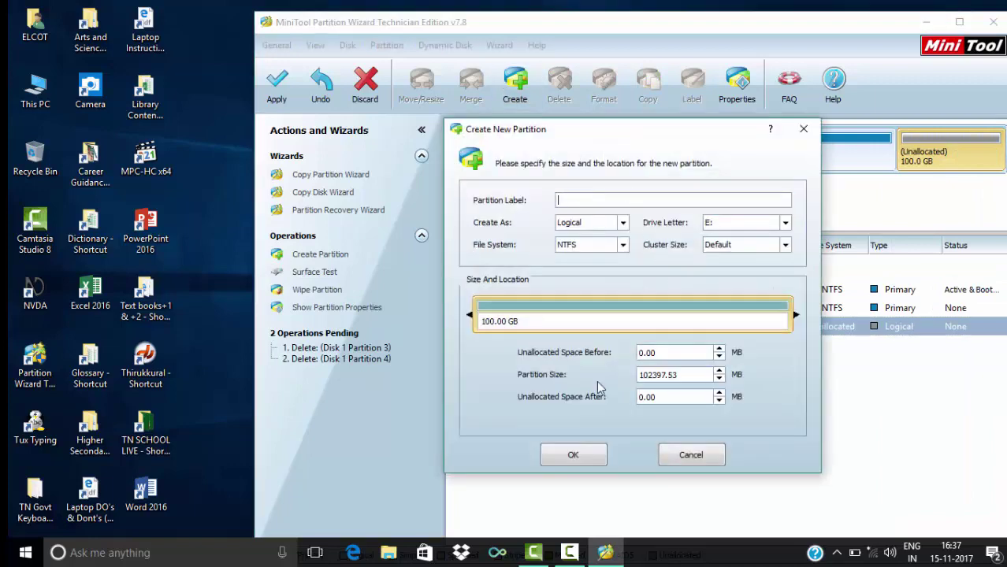
{"action": "left_click", "coordinate": [585, 454]}
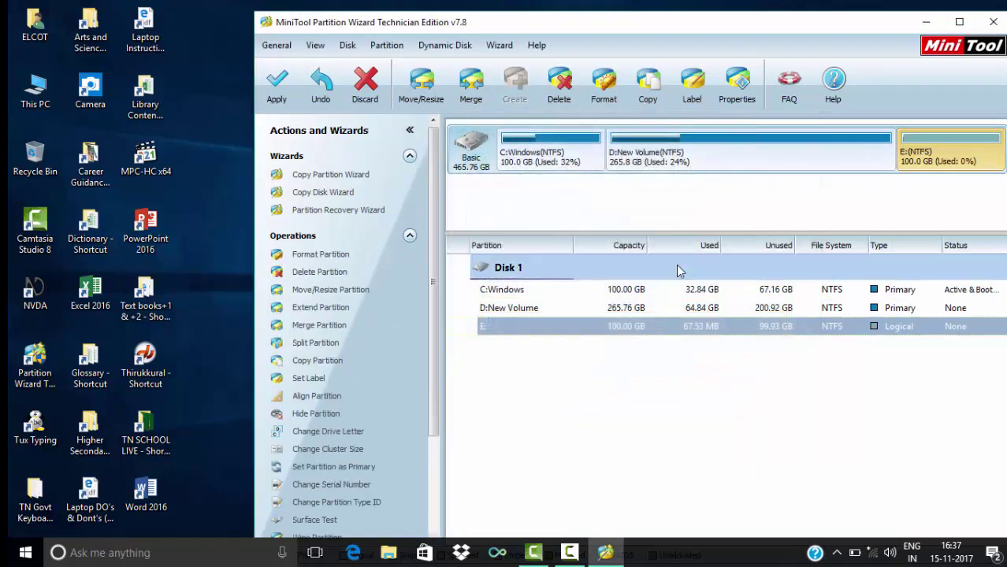
Split the D: New Volume partition, giving the new NTFS partition about 110.42 GB and leaving about 155.34 GB for D:.
{"action": "left_click", "coordinate": [716, 145]}
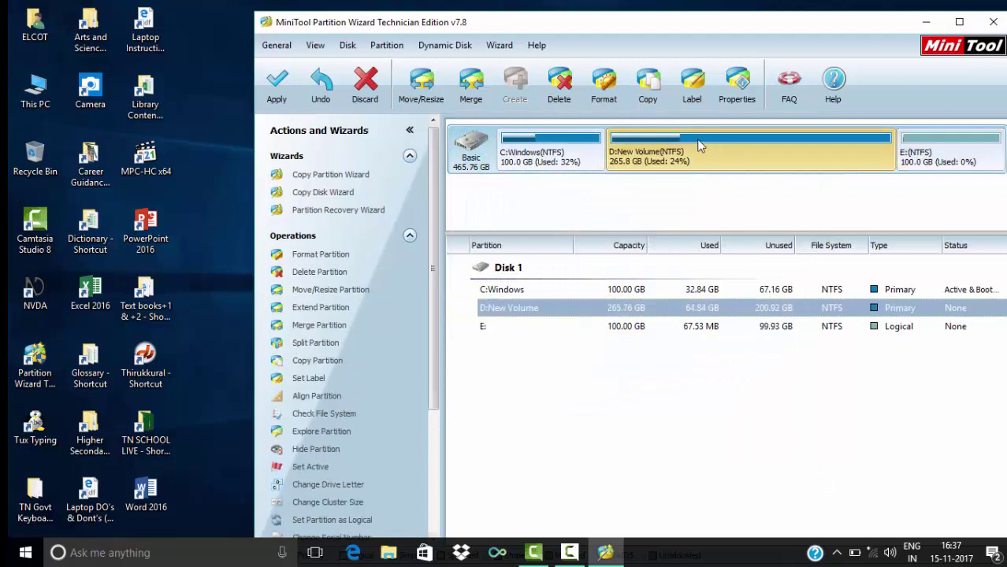
{"action": "right_click", "coordinate": [700, 145]}
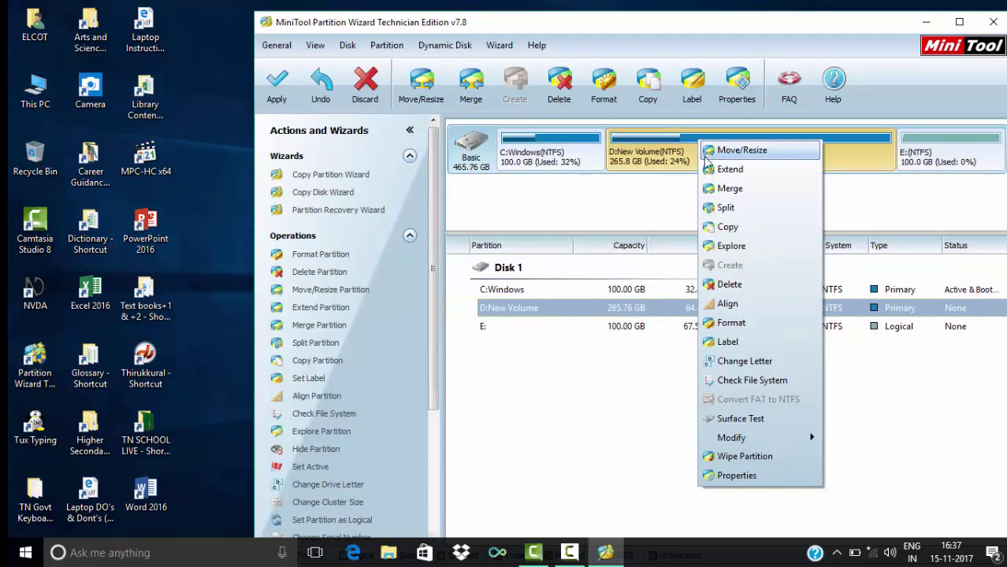
{"action": "left_click", "coordinate": [720, 209]}
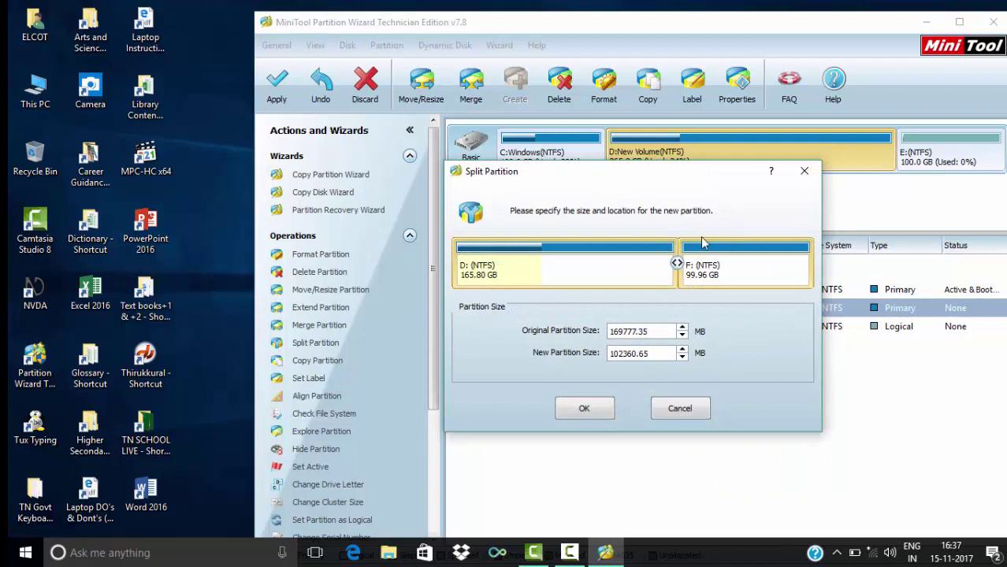
{"action": "left_click_drag", "start_coordinate": [677, 262], "coordinate": [663, 260]}
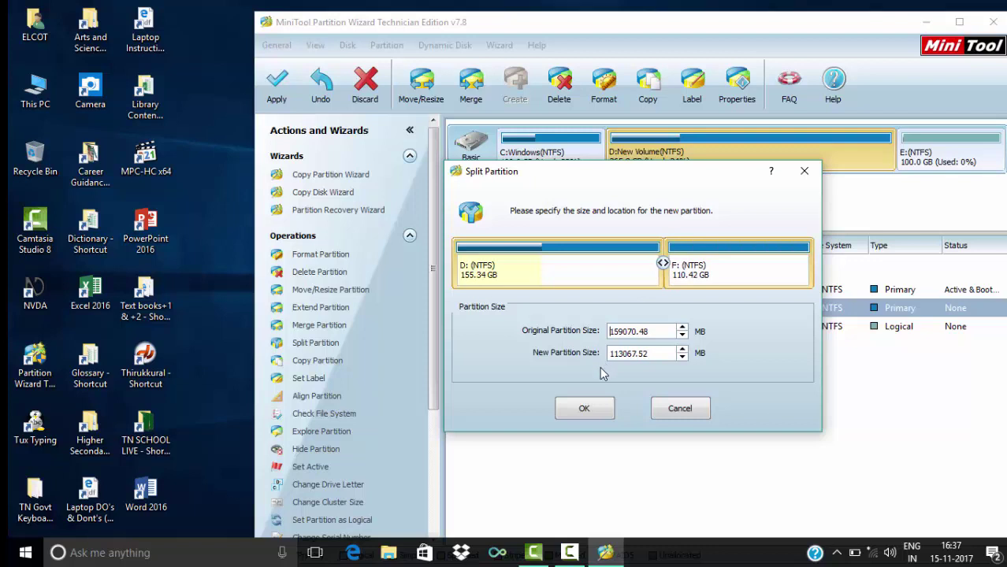
{"action": "left_click", "coordinate": [590, 408]}
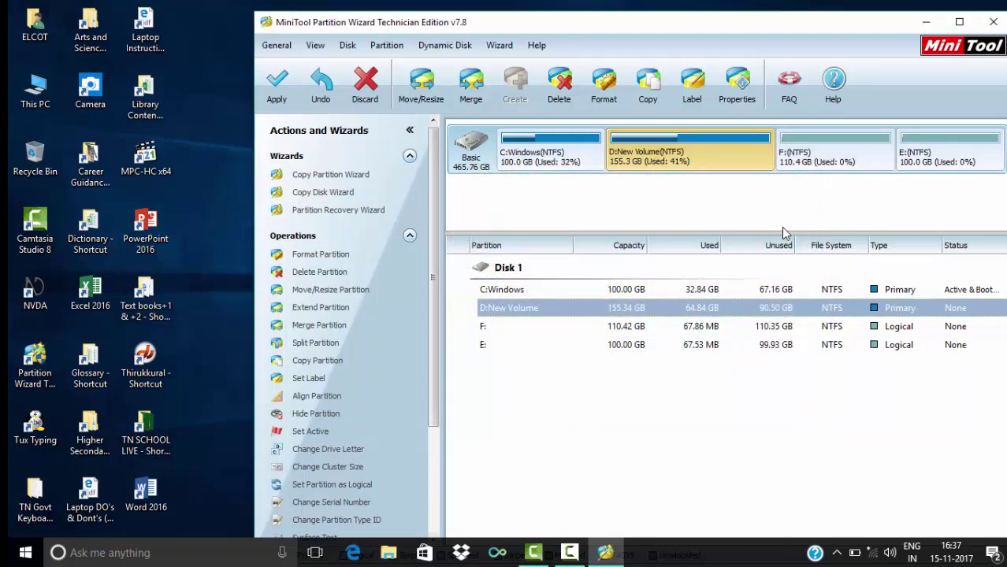
Apply all pending partition changes to the disk and close the partition manager.
{"action": "left_click", "coordinate": [834, 160]}
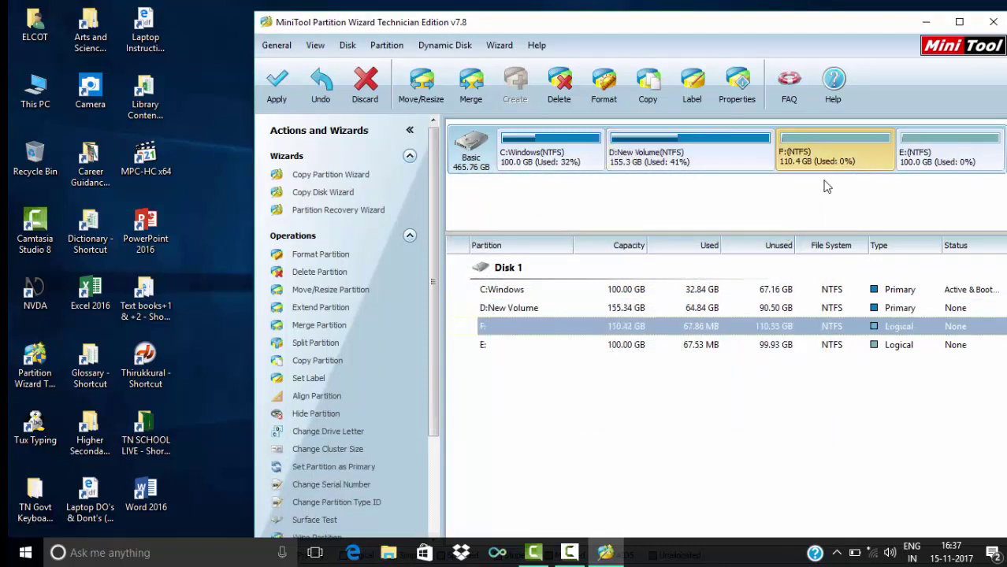
{"action": "left_click", "coordinate": [276, 87]}
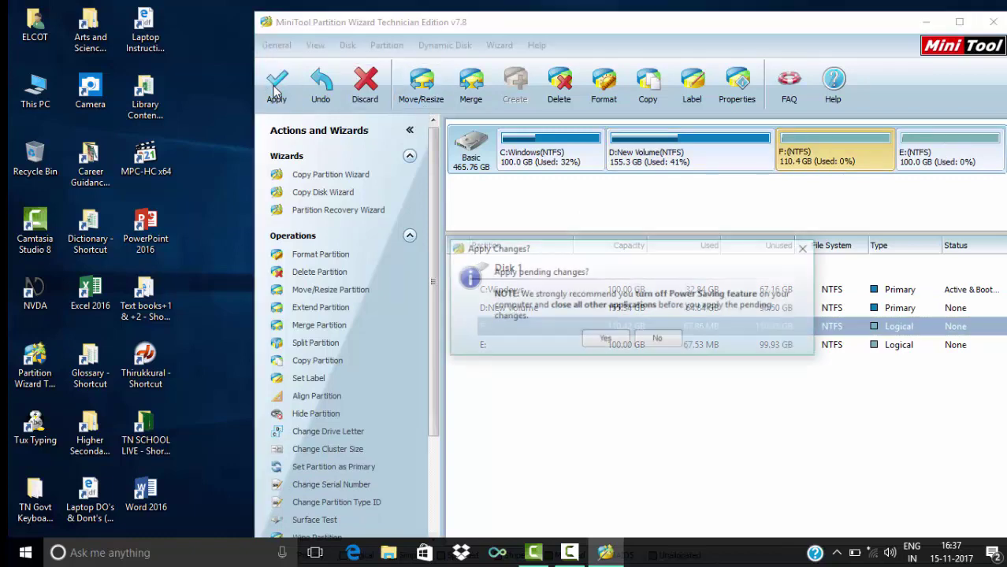
{"action": "left_click", "coordinate": [607, 340]}
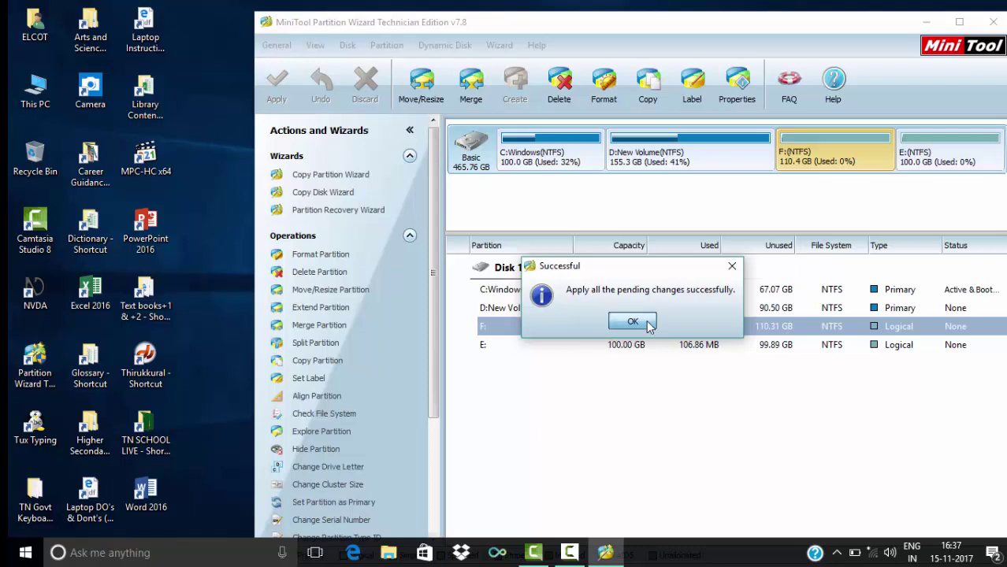
{"action": "left_click", "coordinate": [643, 320]}
{"action": "left_click", "coordinate": [994, 22]}
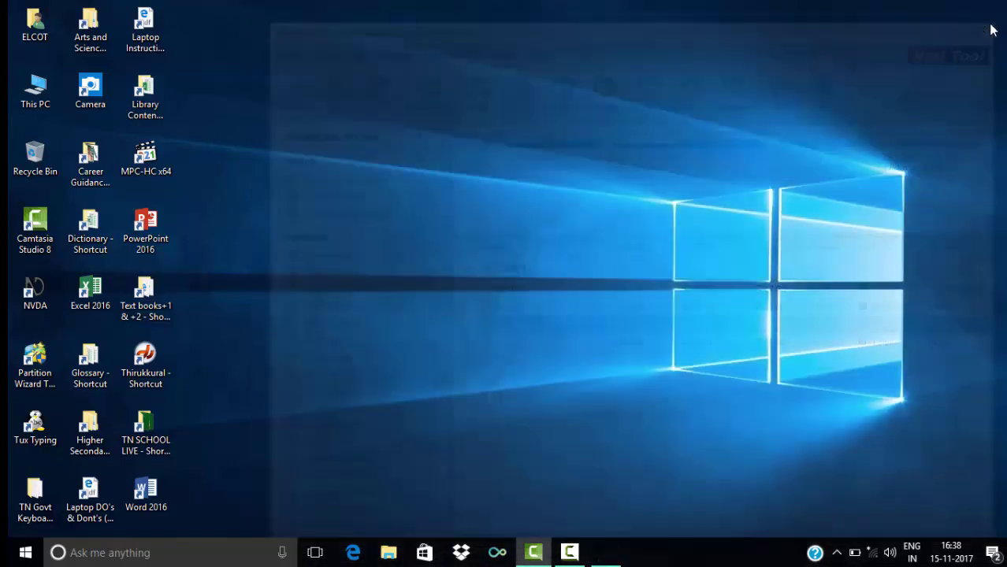
Check the drives listed in This PC, look inside Local Disk (E:), and close the File Explorer window.
{"action": "double_click", "coordinate": [40, 97]}
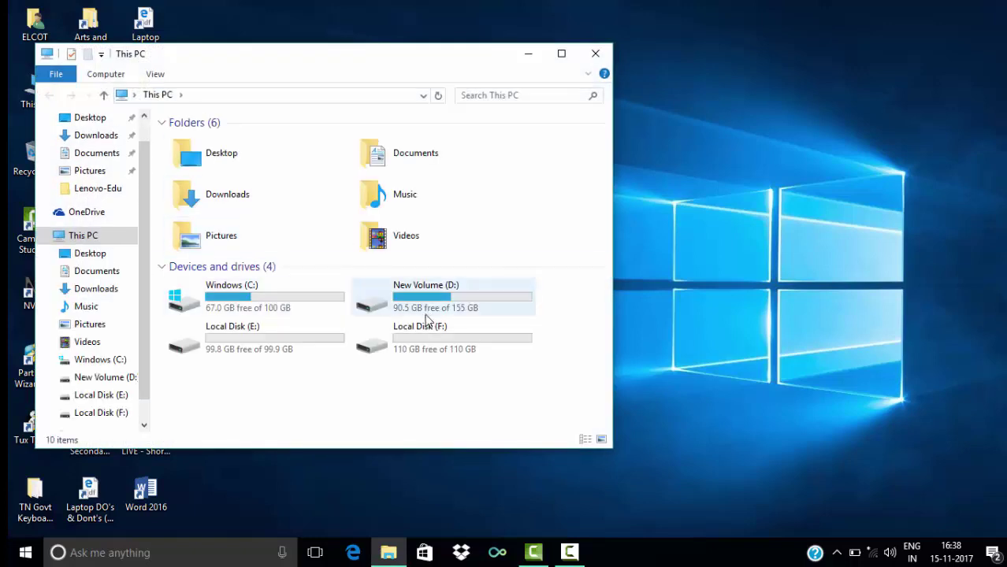
{"action": "double_click", "coordinate": [291, 352]}
{"action": "key", "text": "alt+Left"}
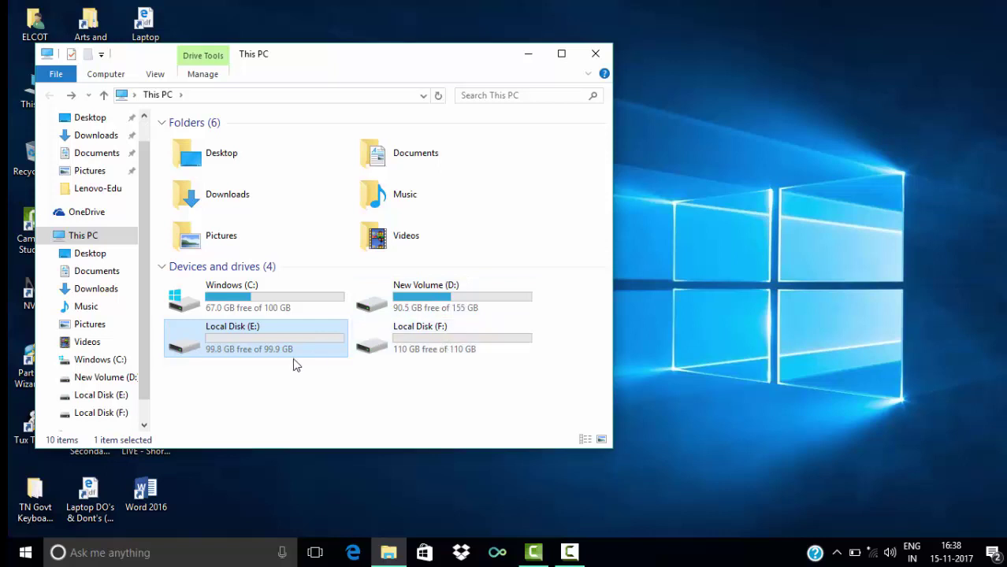
{"action": "left_click", "coordinate": [297, 374]}
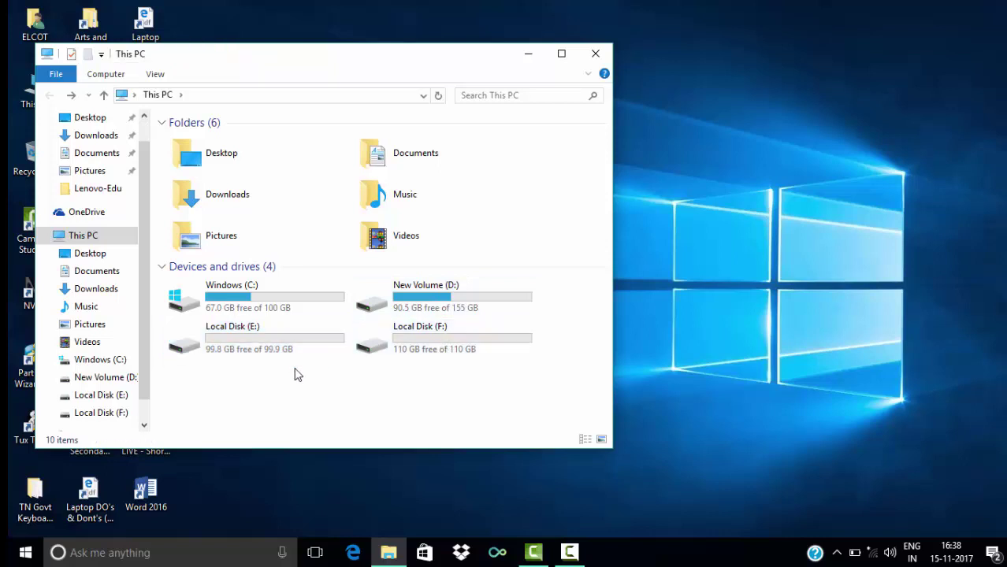
{"action": "left_click", "coordinate": [596, 54]}
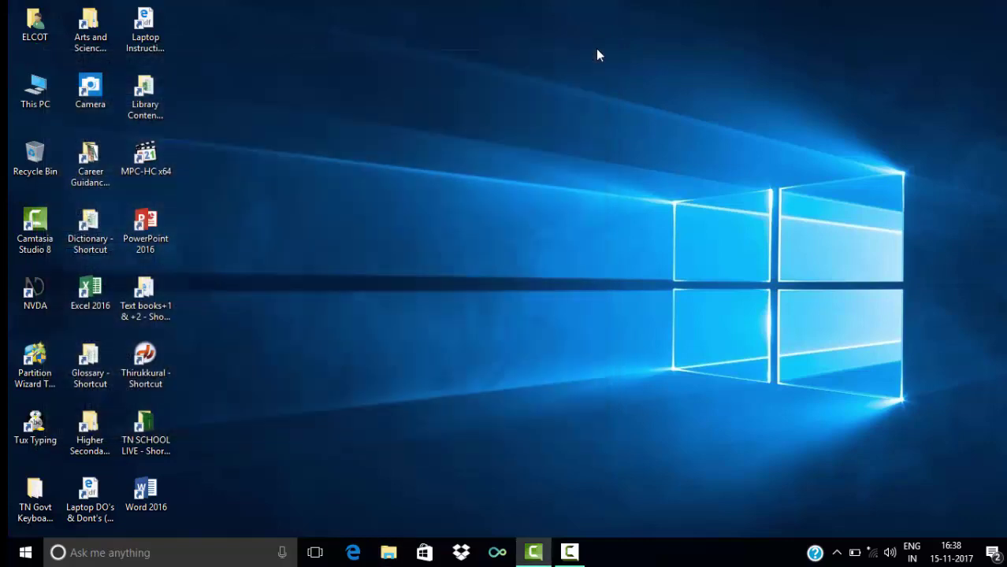